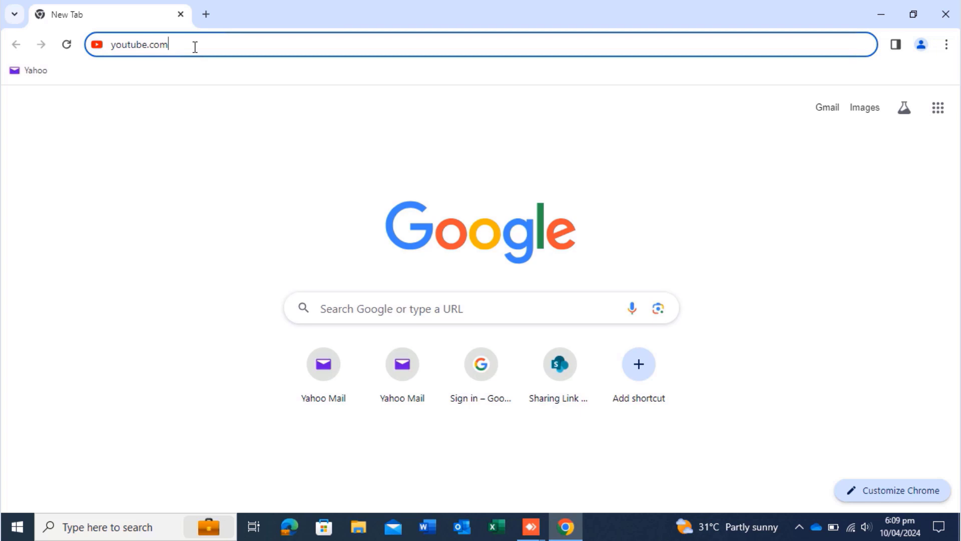
- Load YouTube and search for 'tech pba' using the suggested query
{"action": "key", "text": "Return"}
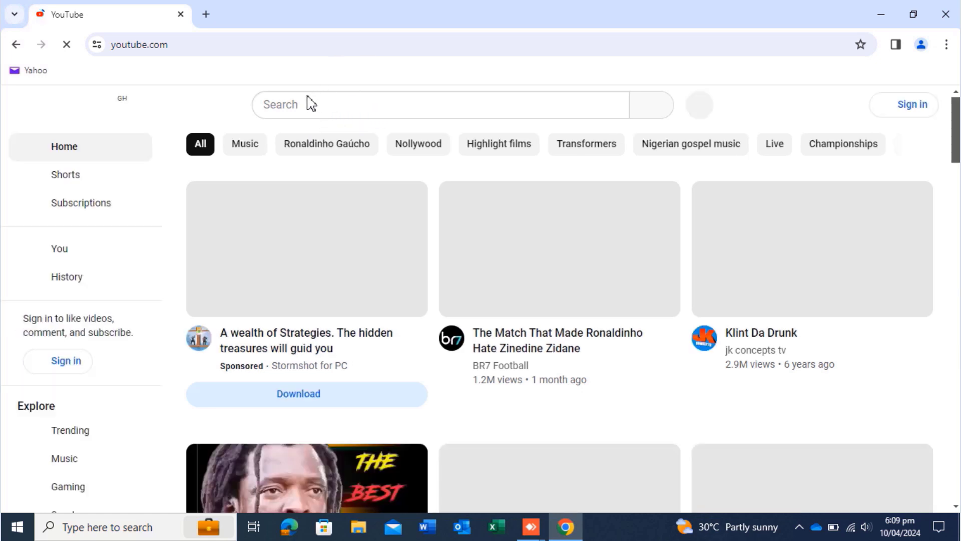
{"action": "left_click", "coordinate": [317, 106]}
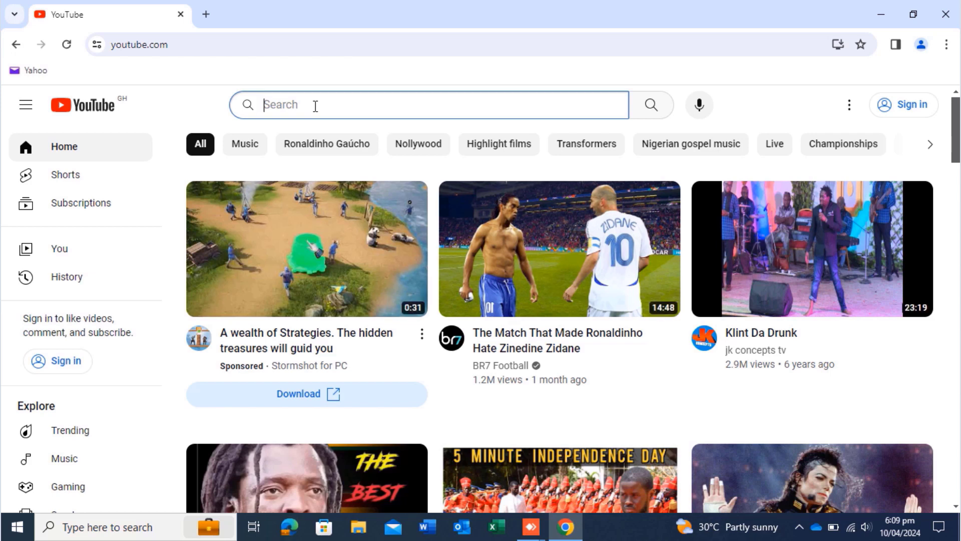
{"action": "type", "text": "tech p"}
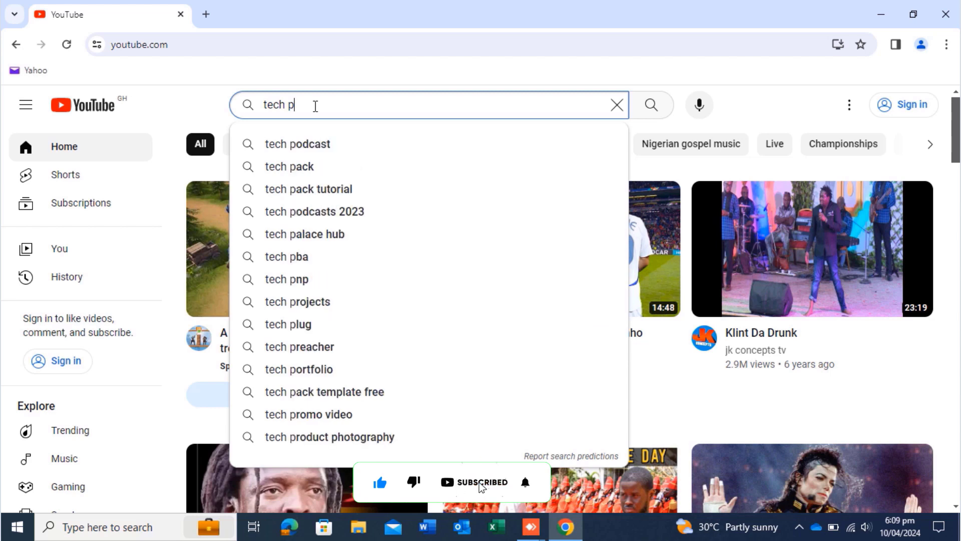
{"action": "type", "text": "ba"}
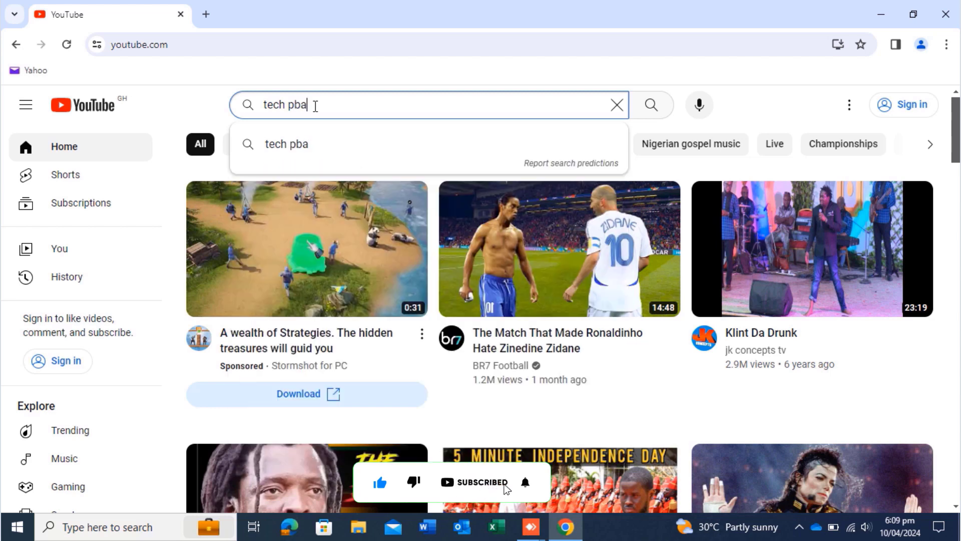
{"action": "left_click", "coordinate": [301, 148]}
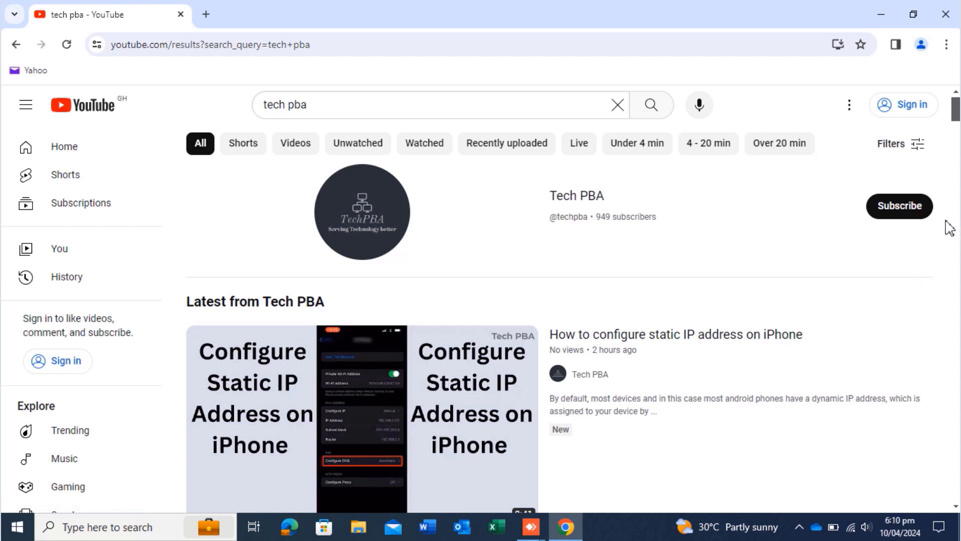
- Play the 'How to configure static IP address on iPhone' video muted and hit Subscribe
{"action": "left_click", "coordinate": [215, 396]}
{"action": "left_click", "coordinate": [171, 400]}
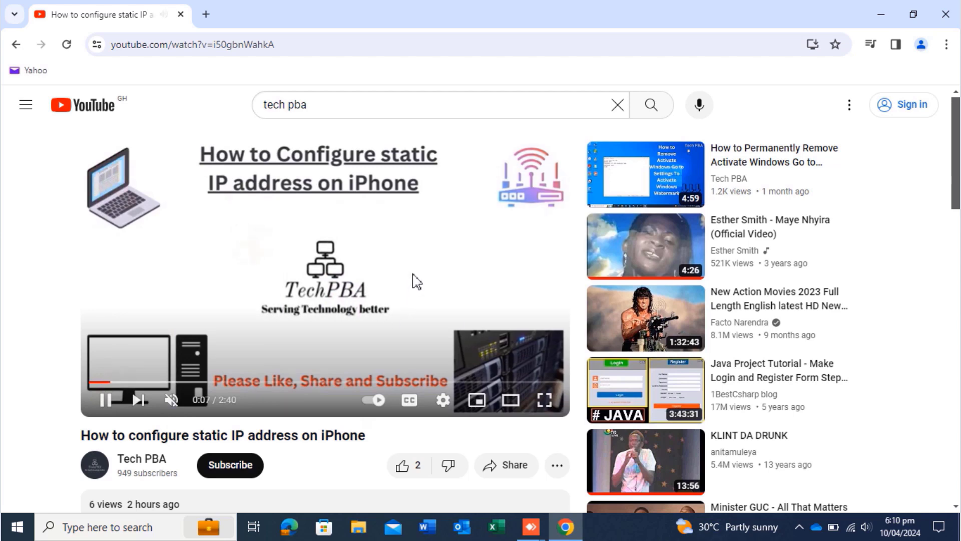
{"action": "scroll", "coordinate": [417, 290], "scroll_direction": "down", "scroll_amount": 3}
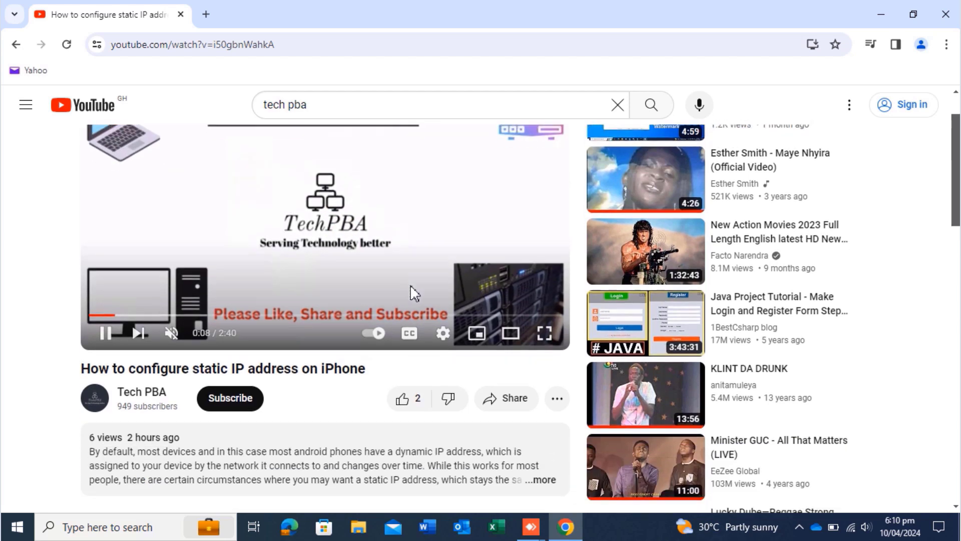
{"action": "scroll", "coordinate": [417, 278], "scroll_direction": "up", "scroll_amount": 3}
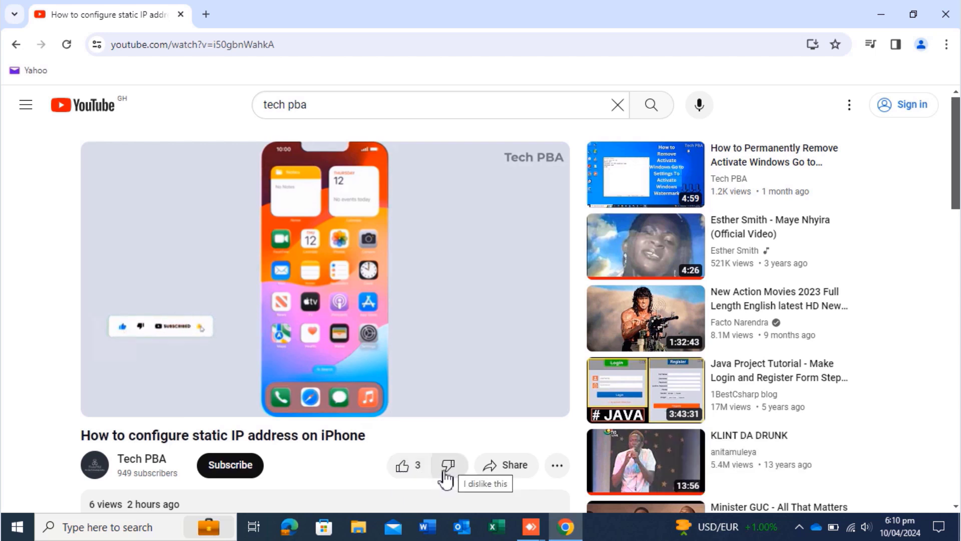
{"action": "left_click", "coordinate": [231, 474]}
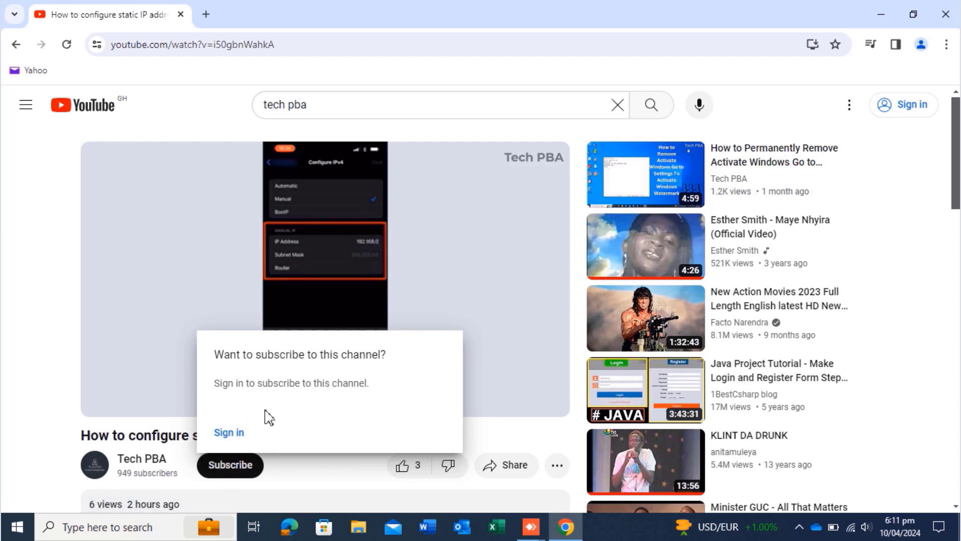
- Sign in with the saved Google account and its password, returning to the video
{"action": "left_click", "coordinate": [229, 432]}
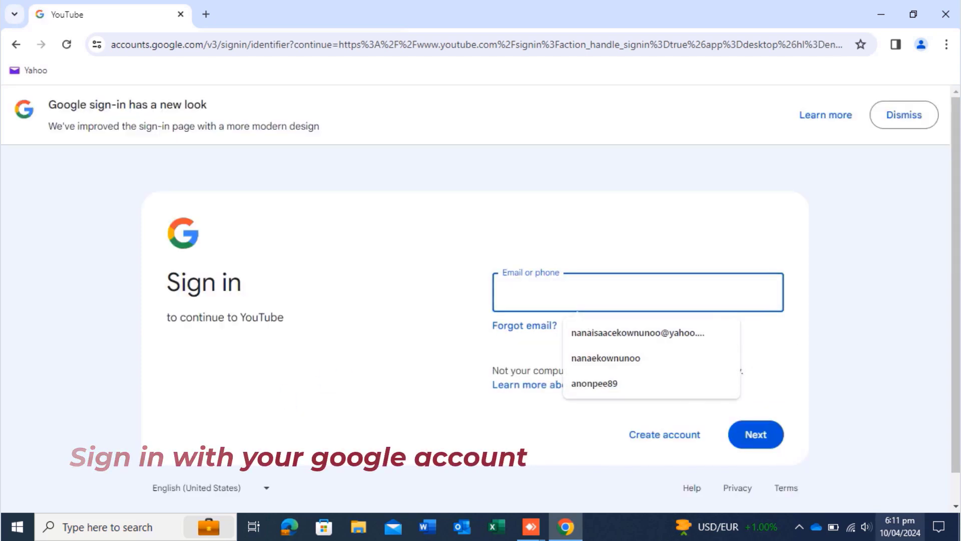
{"action": "left_click", "coordinate": [594, 383]}
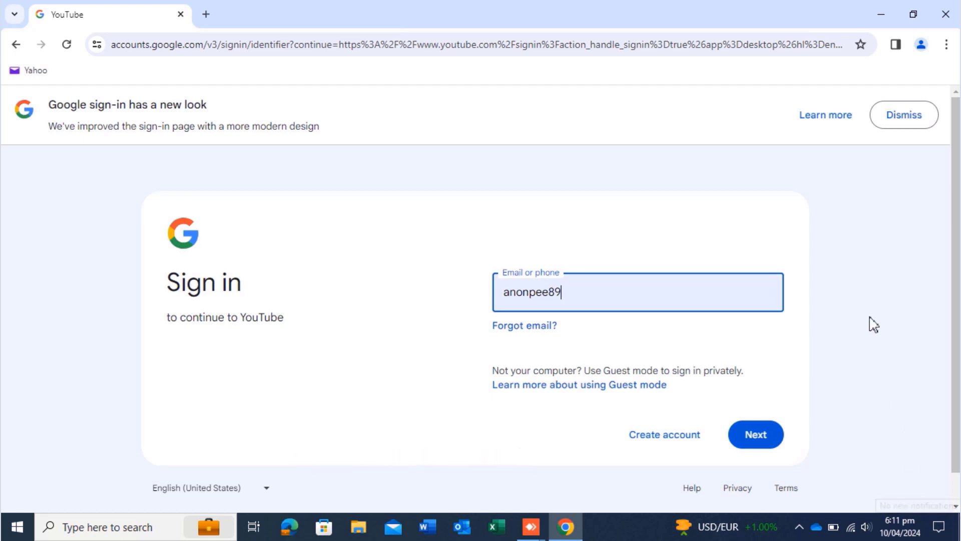
{"action": "left_click", "coordinate": [775, 403]}
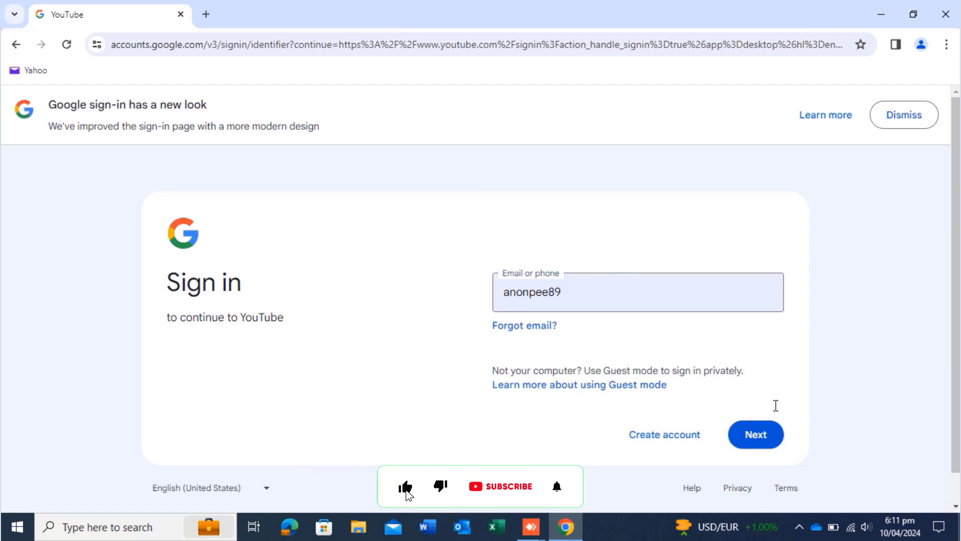
{"action": "left_click", "coordinate": [759, 443]}
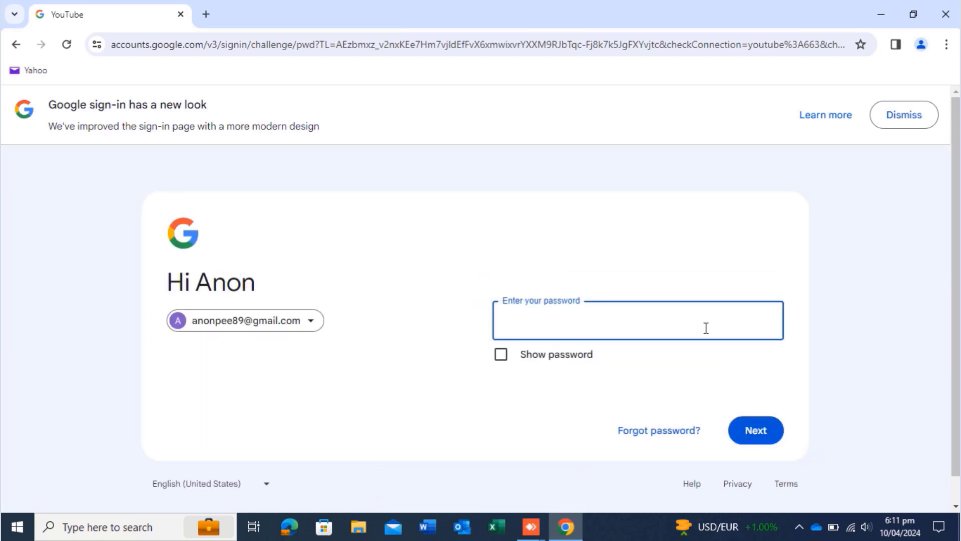
{"action": "key", "text": "ctrl+v"}
{"action": "left_click", "coordinate": [637, 273]}
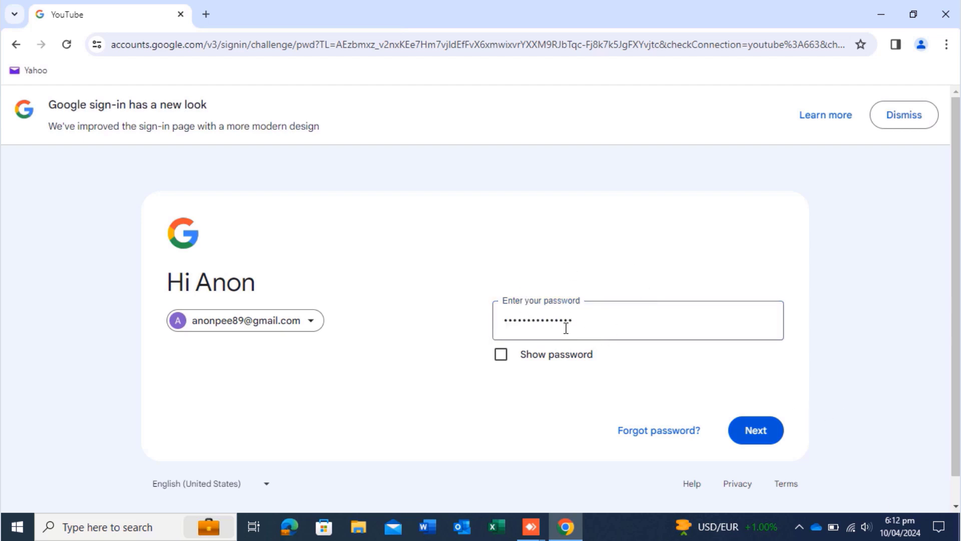
{"action": "left_click", "coordinate": [761, 437]}
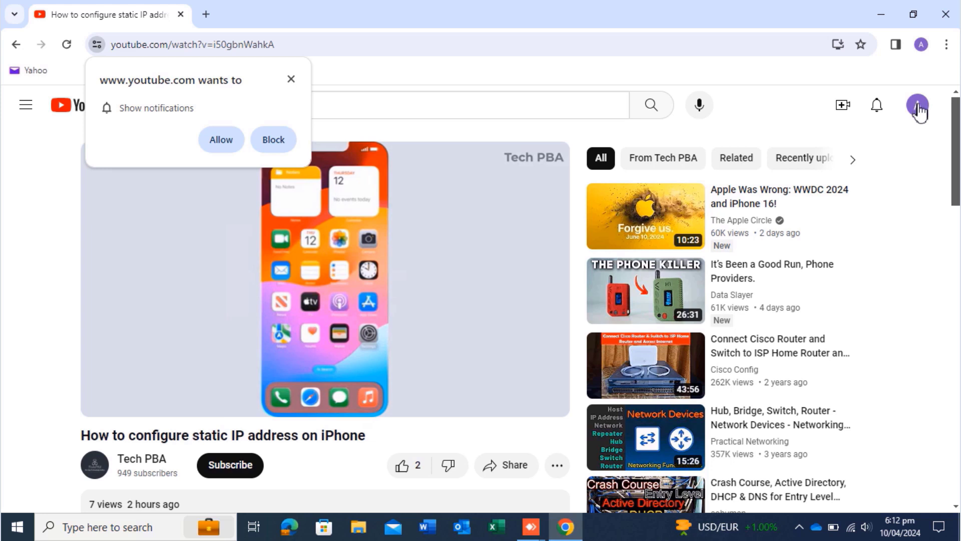
- Dismiss the notifications popup and subscribe to Tech PBA, viewing the bell's notification options
{"action": "left_click", "coordinate": [918, 109]}
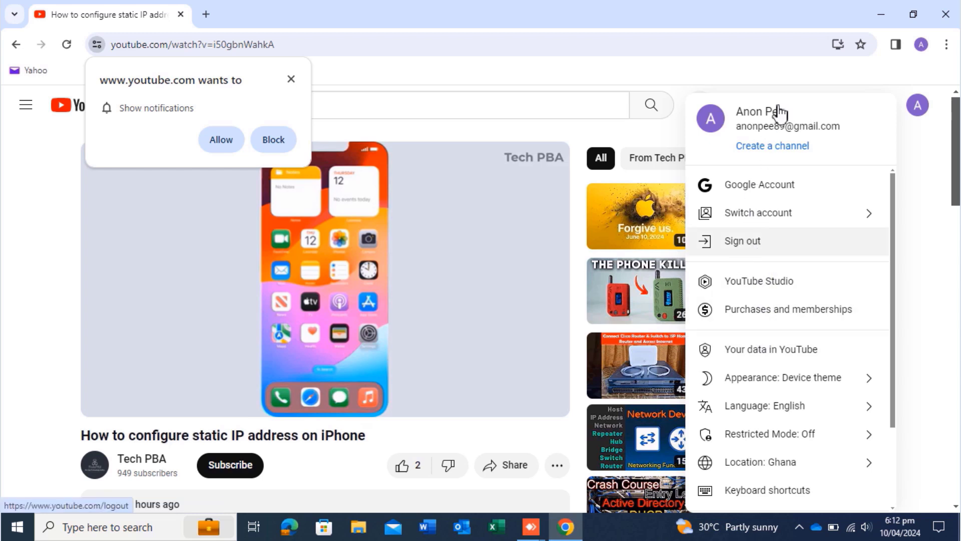
{"action": "left_click", "coordinate": [291, 80]}
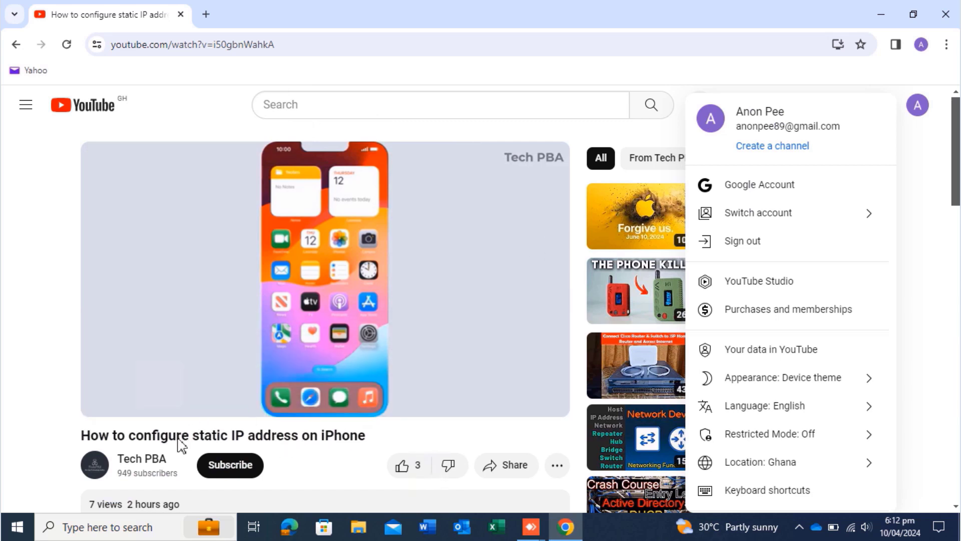
{"action": "left_click", "coordinate": [230, 476]}
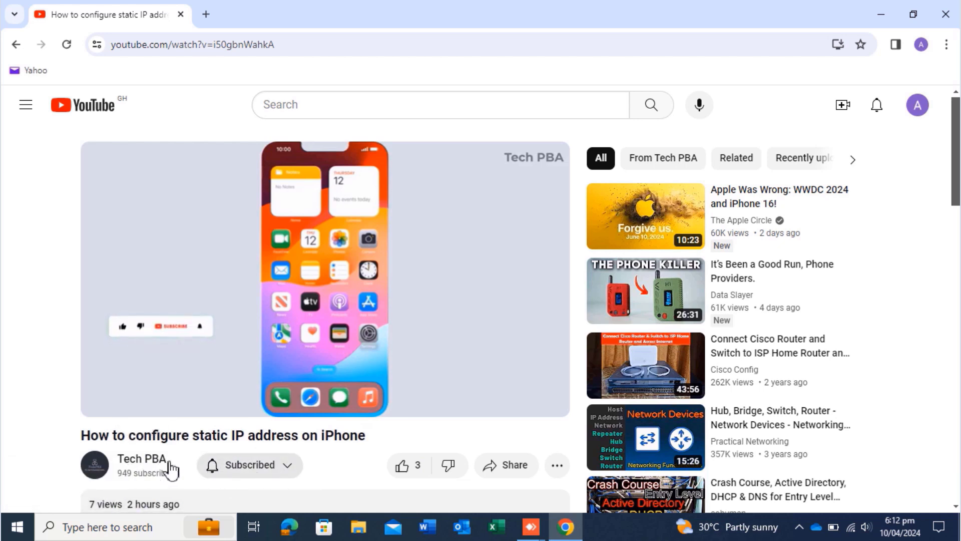
{"action": "left_click", "coordinate": [289, 468]}
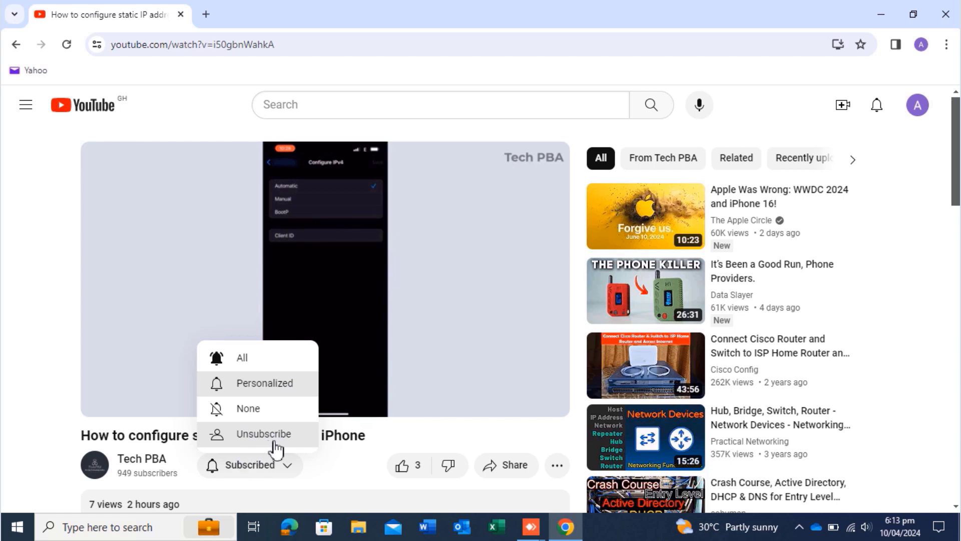
- Close the notification menu, thumbs-up the video to 4 likes, and bring up Share
{"action": "left_click", "coordinate": [265, 472]}
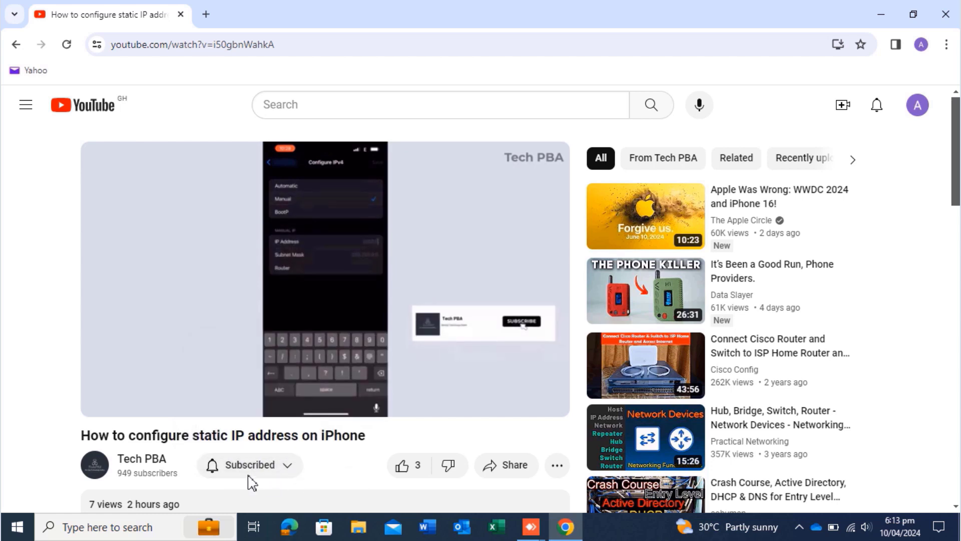
{"action": "left_click", "coordinate": [402, 467]}
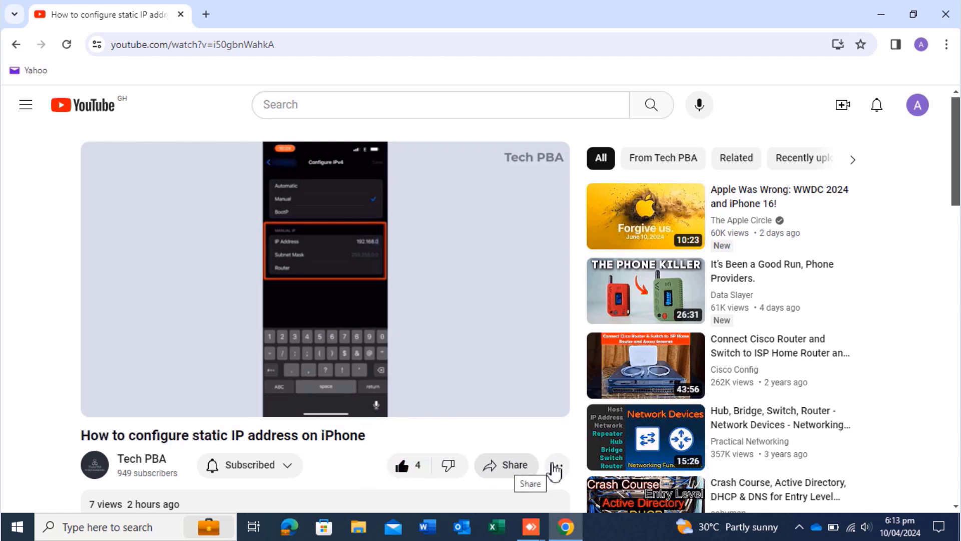
{"action": "left_click", "coordinate": [507, 466]}
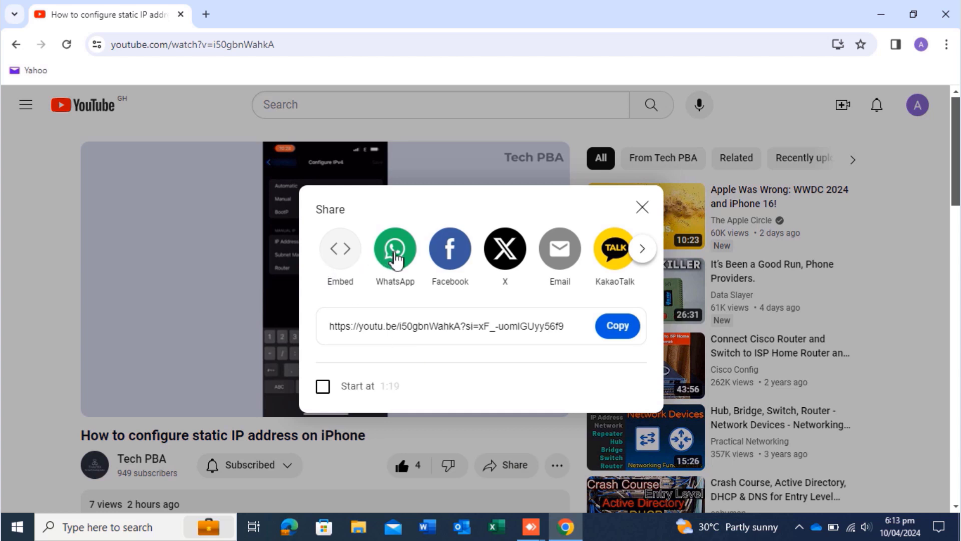
- Browse the Share dialog's destinations back and forth, then close it
{"action": "left_click", "coordinate": [640, 250]}
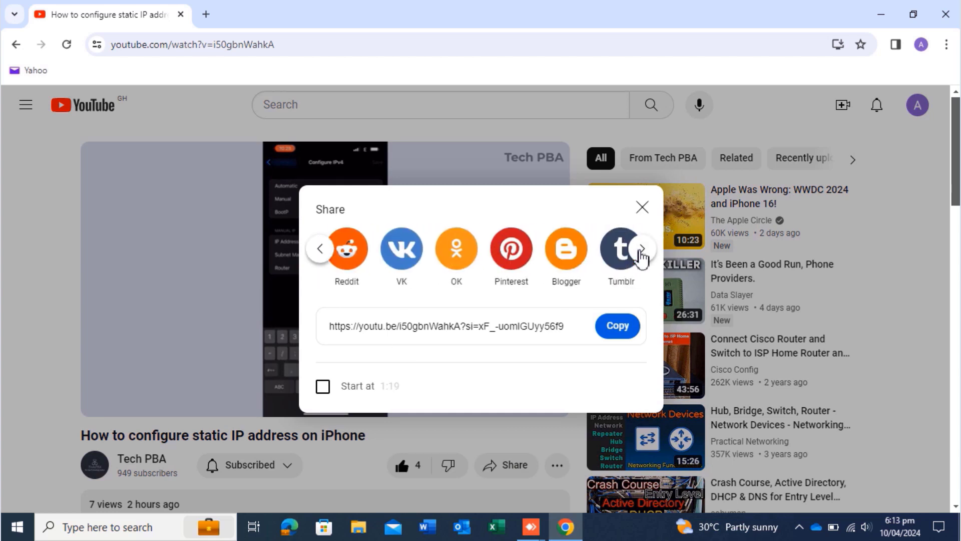
{"action": "left_click", "coordinate": [642, 253]}
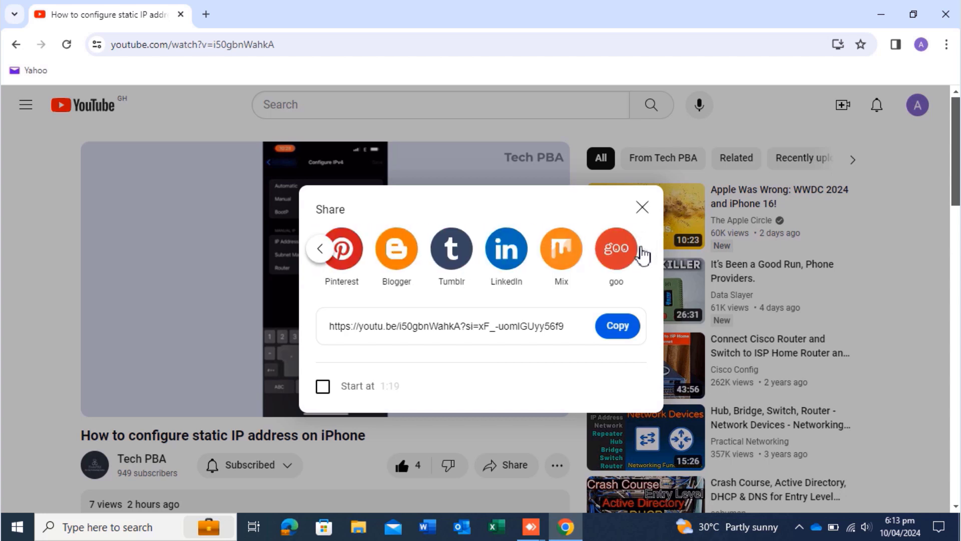
{"action": "left_click", "coordinate": [323, 253]}
{"action": "left_click", "coordinate": [322, 252]}
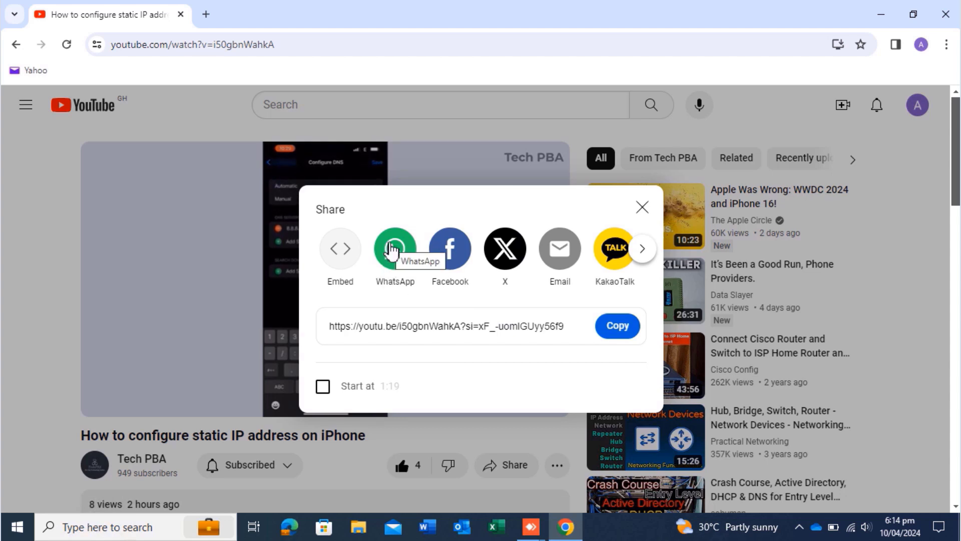
{"action": "left_click", "coordinate": [643, 209]}
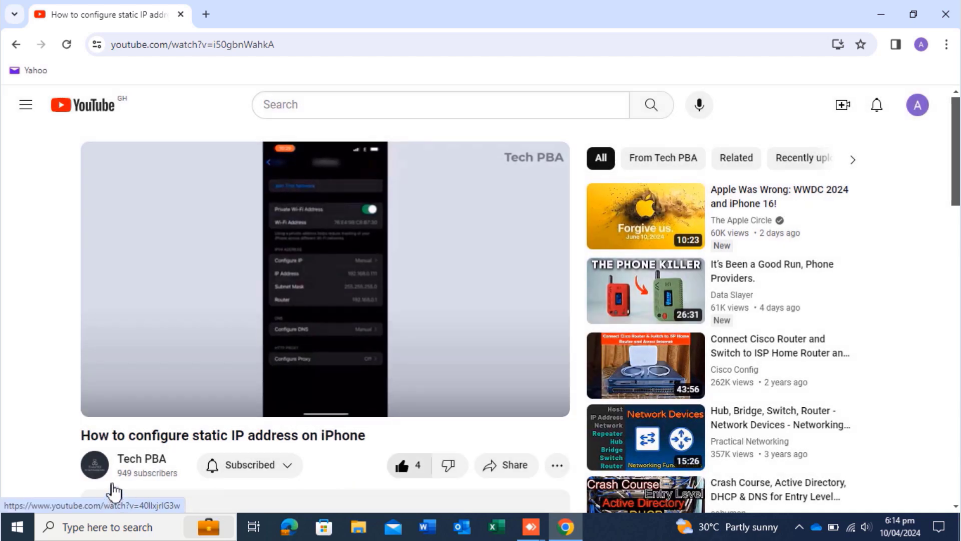
- Download the video at Low (144p) quality, 2.8 MB, instead of Full HD (1080p)
{"action": "left_click", "coordinate": [557, 467]}
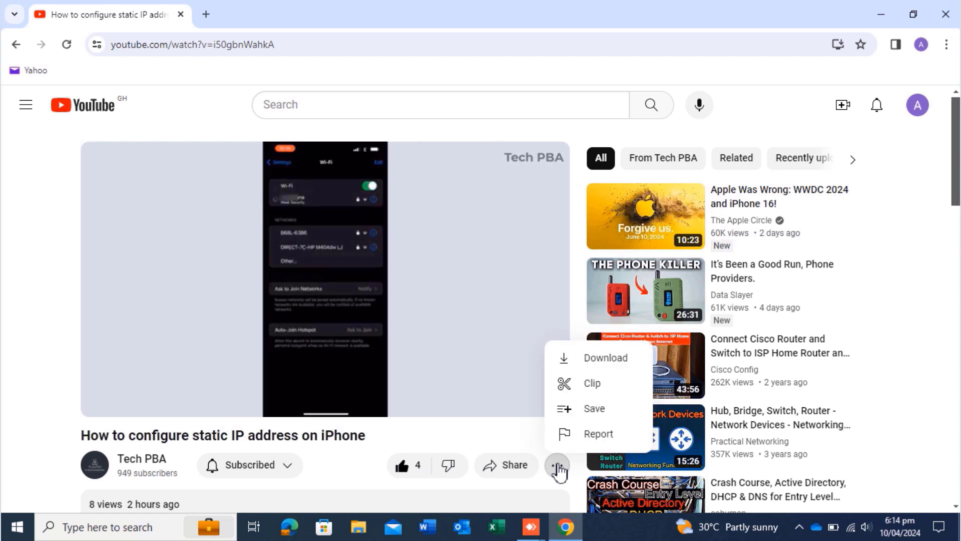
{"action": "left_click", "coordinate": [601, 360]}
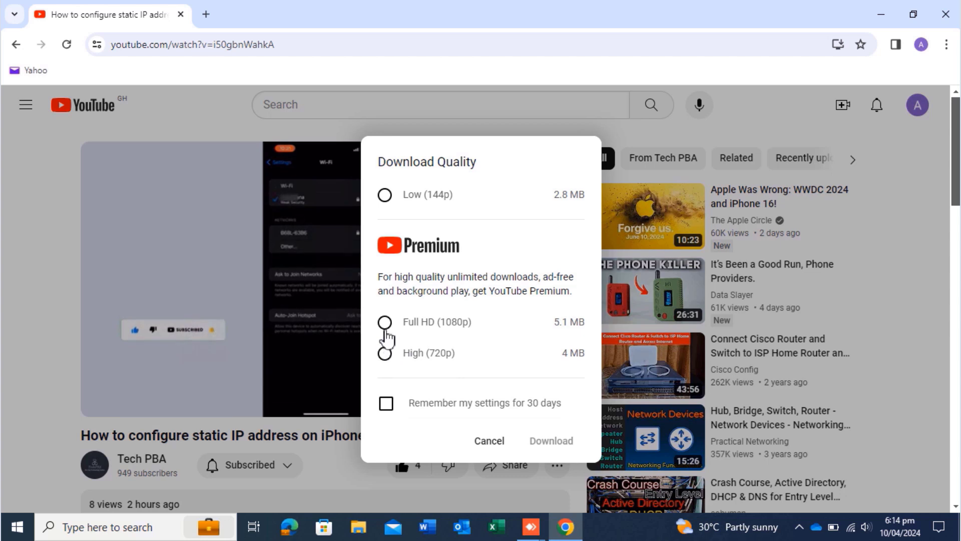
{"action": "left_click", "coordinate": [385, 330]}
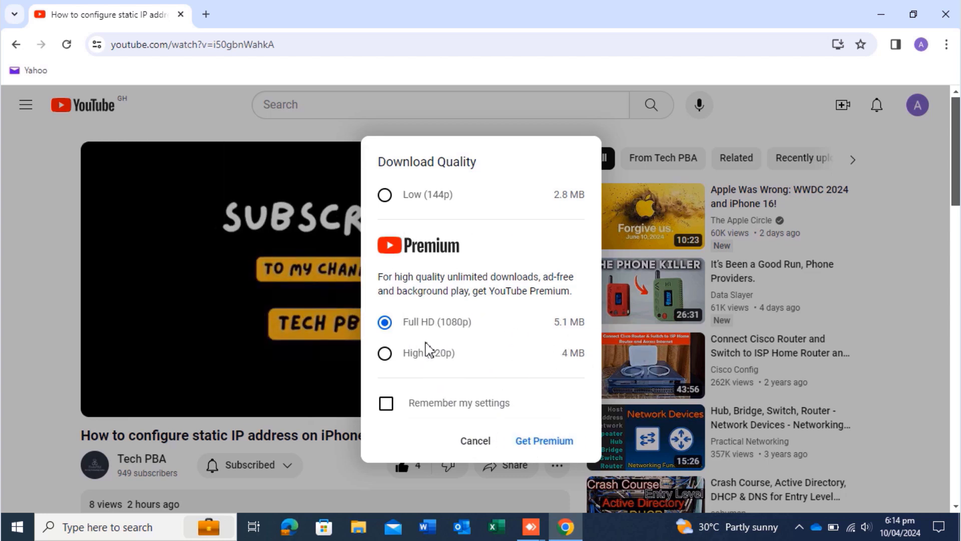
{"action": "left_click", "coordinate": [386, 196]}
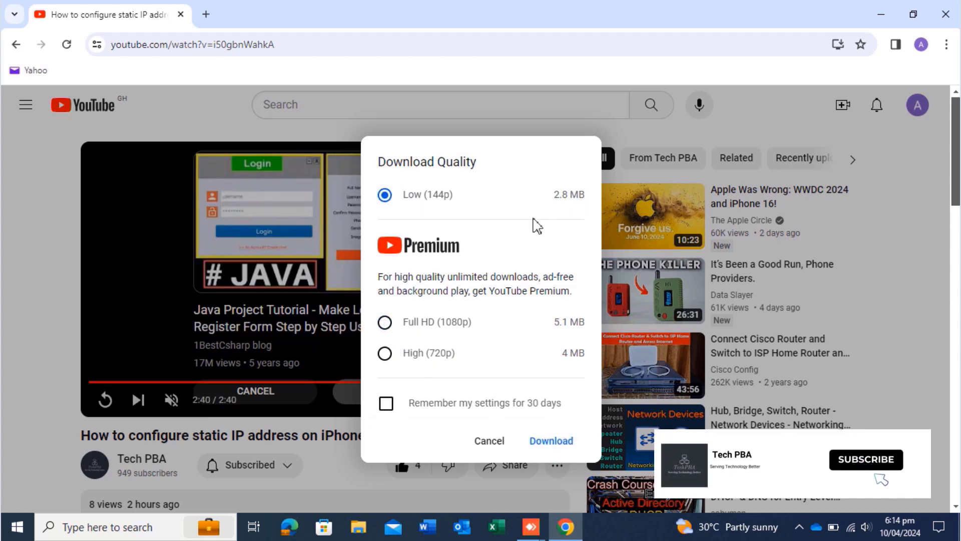
{"action": "left_click", "coordinate": [551, 443]}
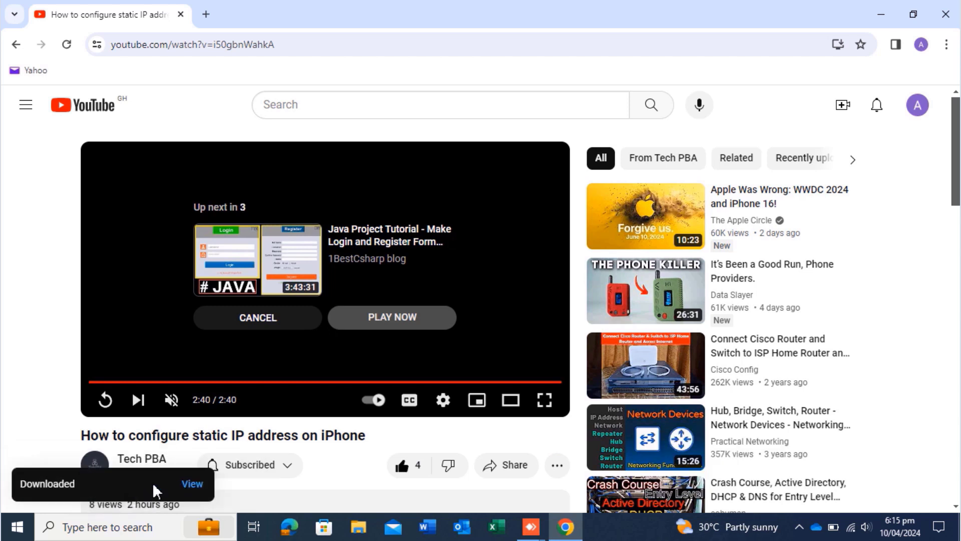
- On the Android phone, launch YouTube from the Google folder and search 'tech pba'
{"action": "left_click", "coordinate": [191, 485]}
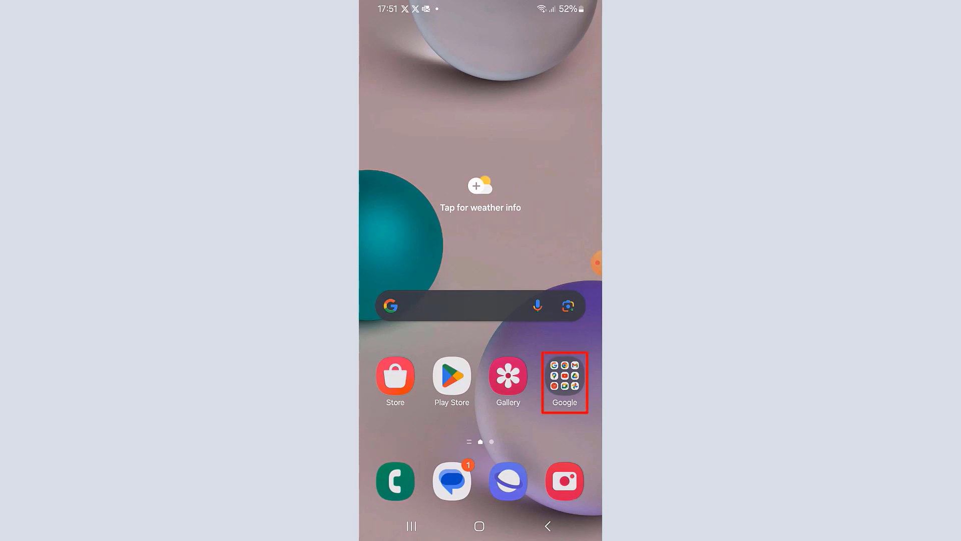
{"action": "left_click", "coordinate": [565, 381]}
{"action": "left_click", "coordinate": [480, 294]}
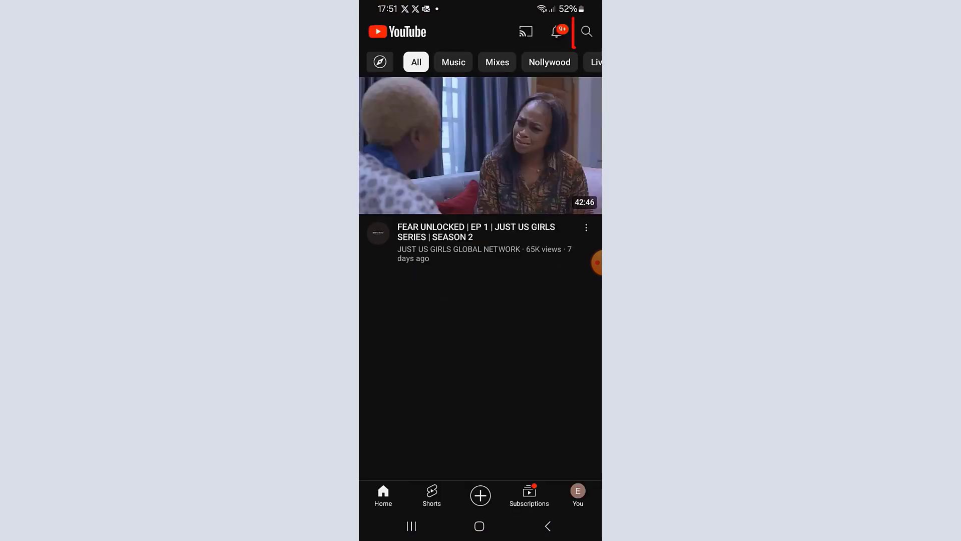
{"action": "left_click", "coordinate": [587, 31]}
{"action": "type", "text": "tech"}
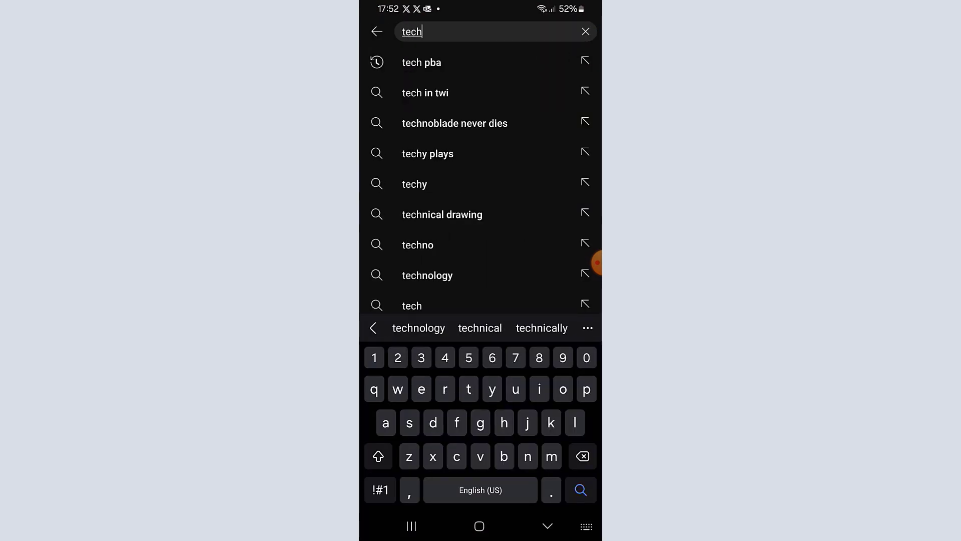
{"action": "type", "text": " pba"}
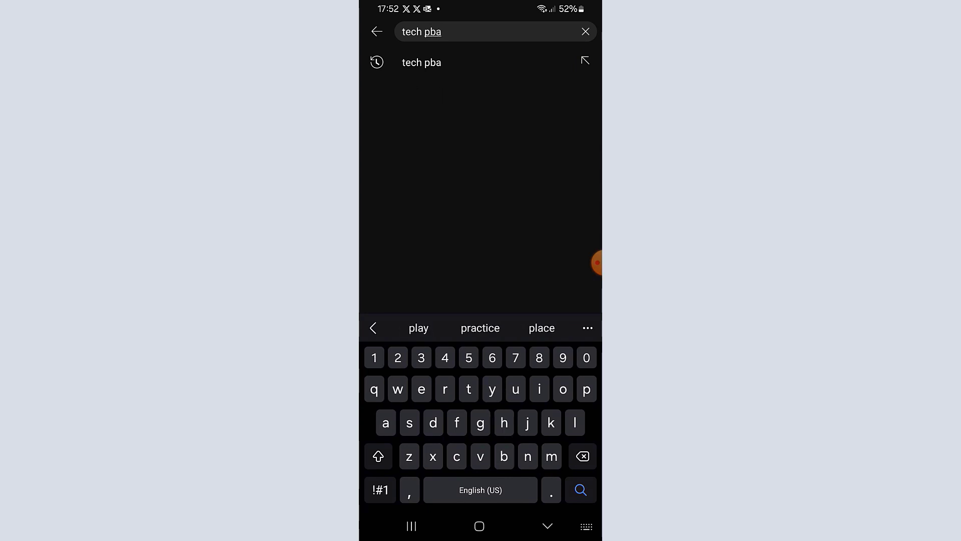
{"action": "key", "text": "Return"}
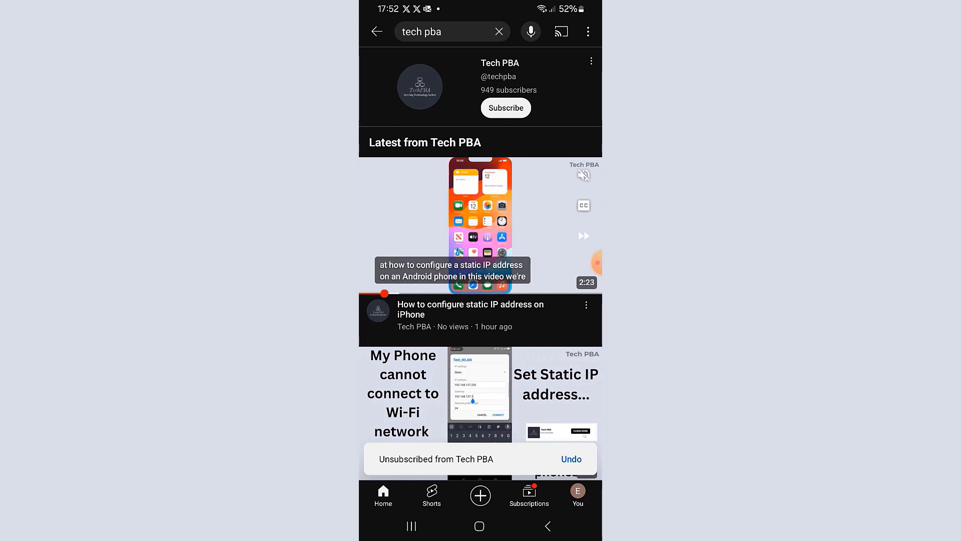
- Subscribe to the Tech PBA channel in the app with All notifications enabled
{"action": "left_click", "coordinate": [420, 87]}
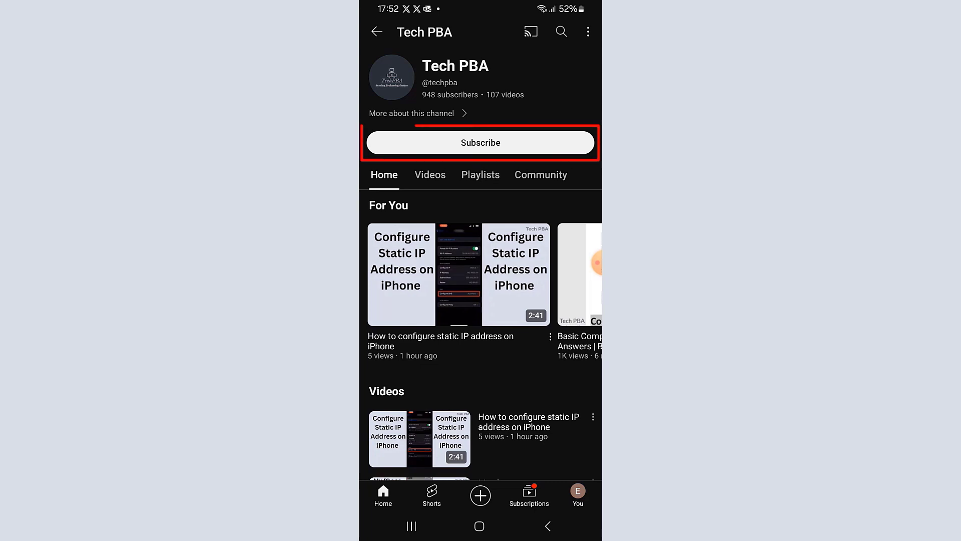
{"action": "left_click", "coordinate": [481, 143]}
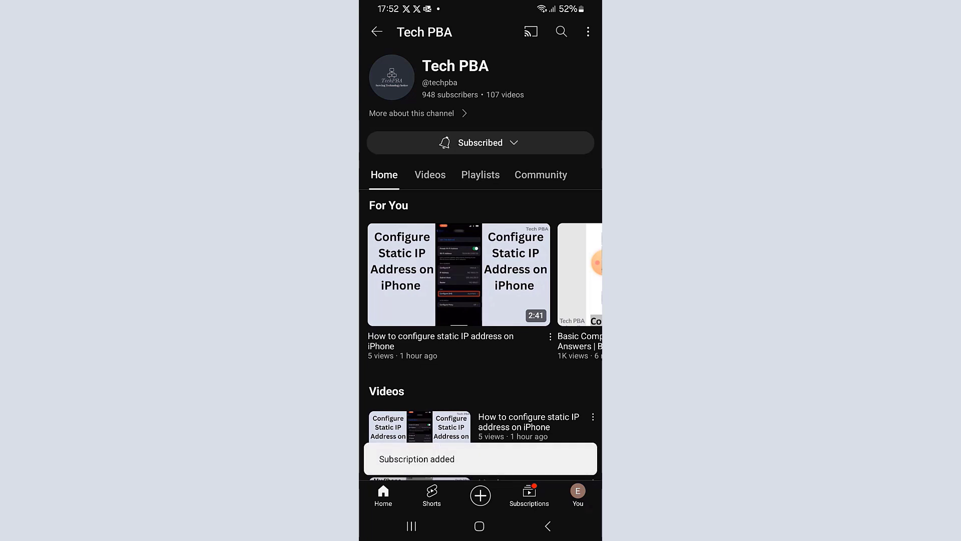
{"action": "left_click", "coordinate": [481, 143]}
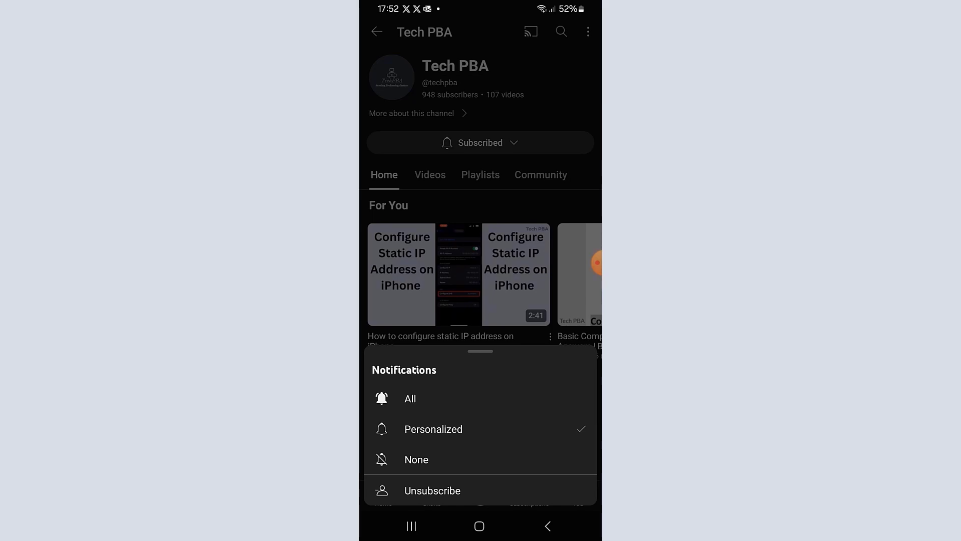
{"action": "left_click", "coordinate": [410, 399]}
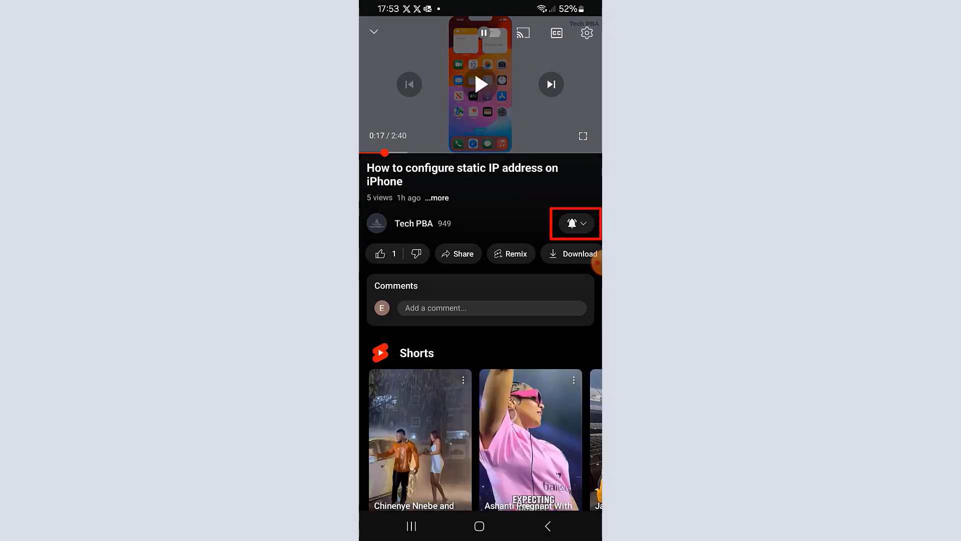
- Like the static IP video and share it to WhatsApp from the share sheet
{"action": "left_click", "coordinate": [380, 253]}
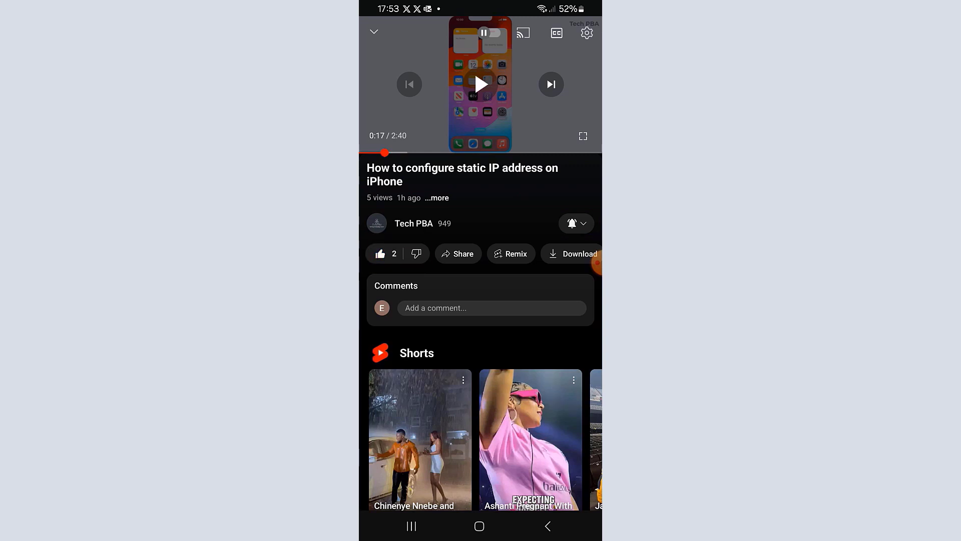
{"action": "scroll", "coordinate": [481, 253], "scroll_direction": "right", "scroll_amount": 5}
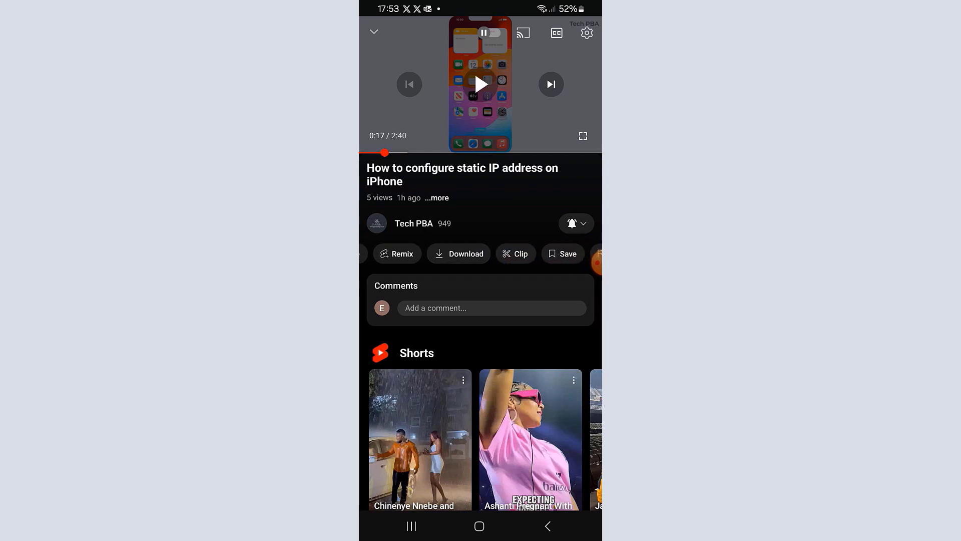
{"action": "scroll", "coordinate": [480, 253], "scroll_direction": "left", "scroll_amount": 5}
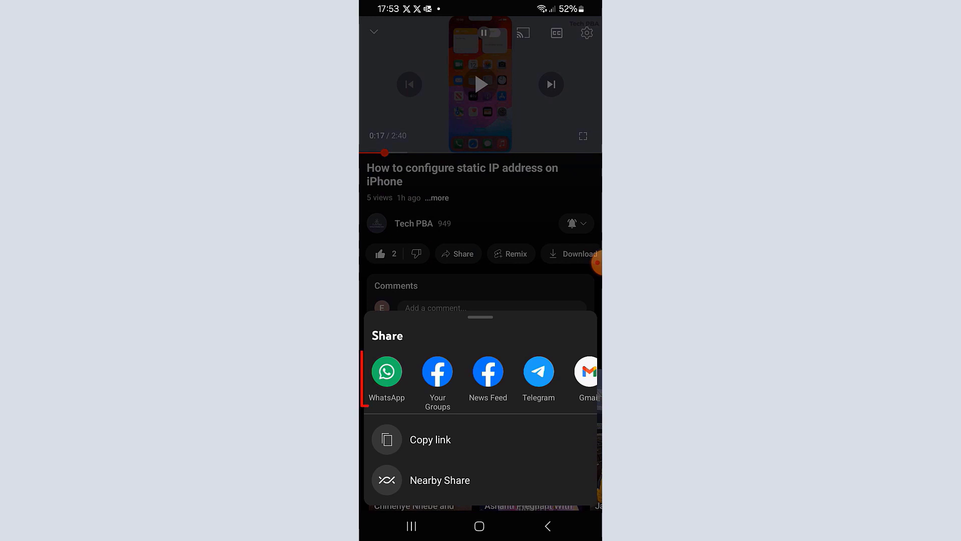
{"action": "left_click", "coordinate": [386, 371]}
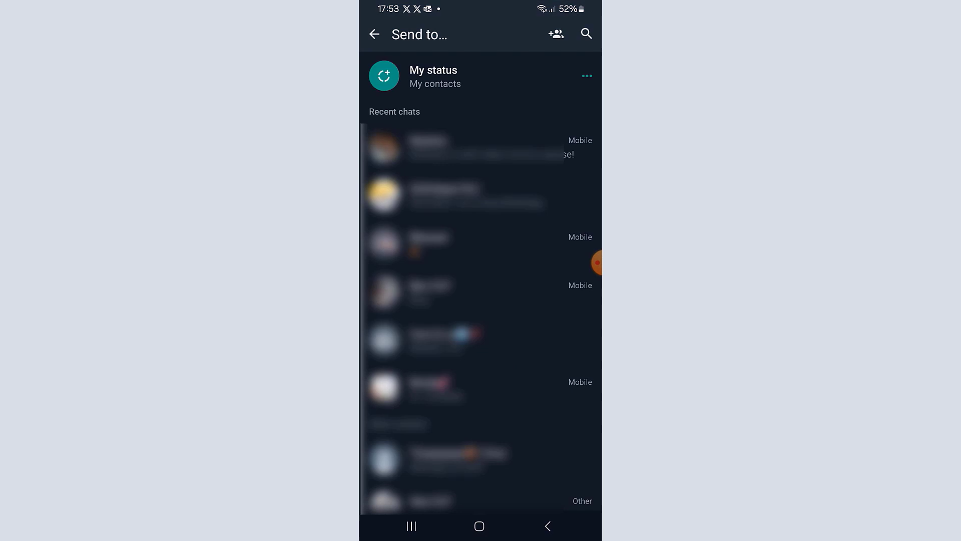
- Send the iPhone static IP video link to a WhatsApp contact found by searching their name
{"action": "left_click", "coordinate": [586, 33]}
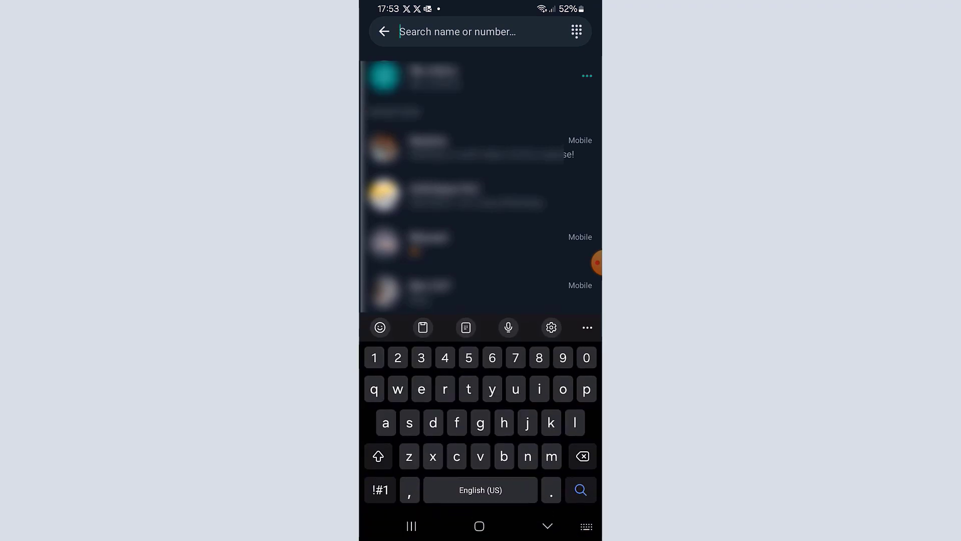
{"action": "type", "text": "patr"}
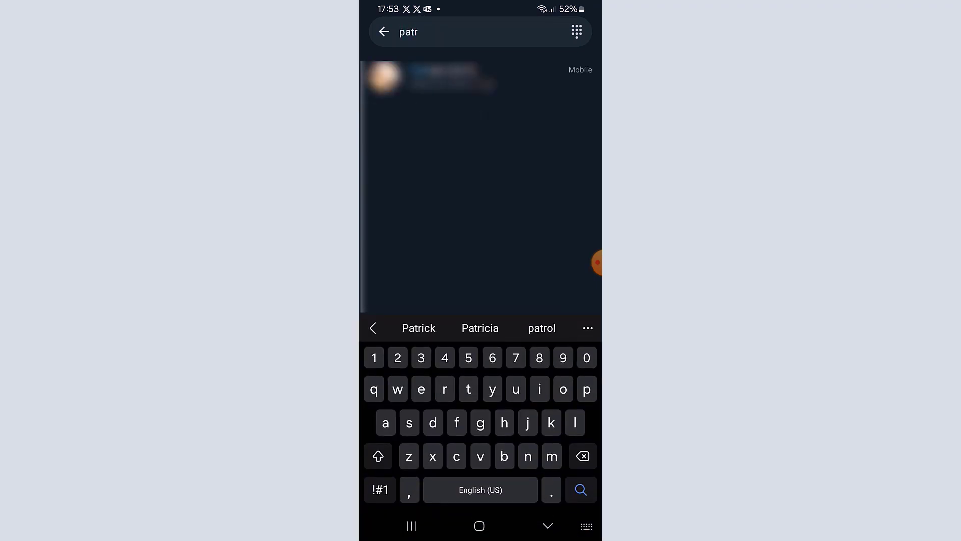
{"action": "left_click", "coordinate": [451, 77]}
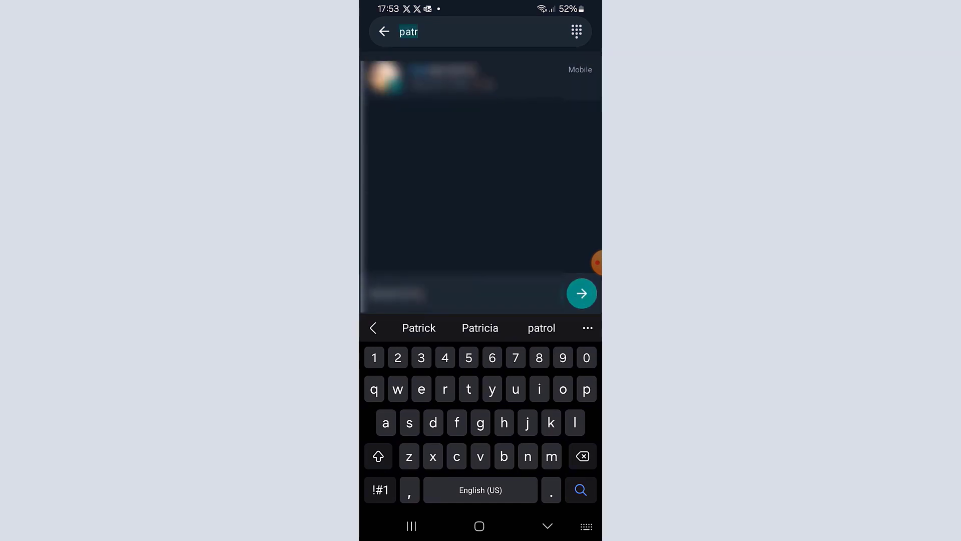
{"action": "left_click", "coordinate": [582, 293]}
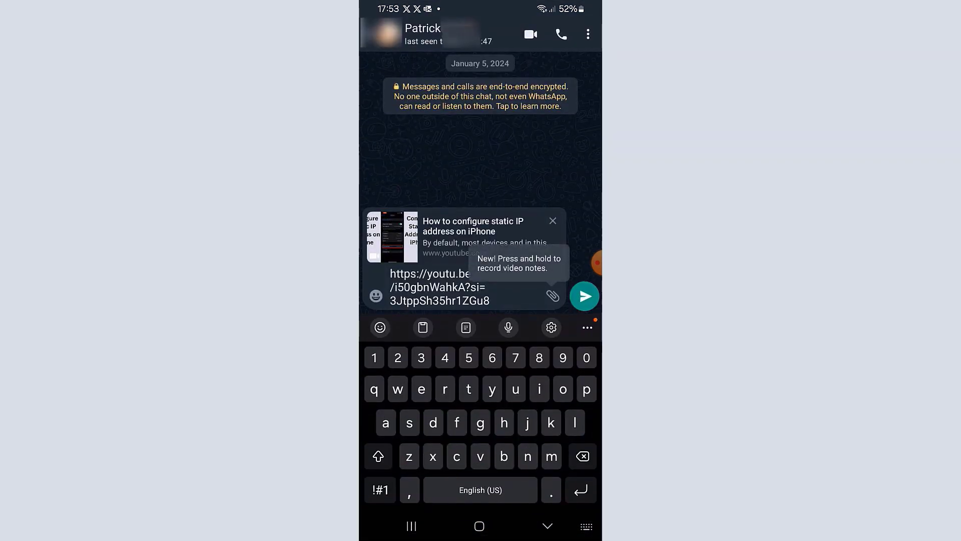
{"action": "left_click", "coordinate": [585, 296]}
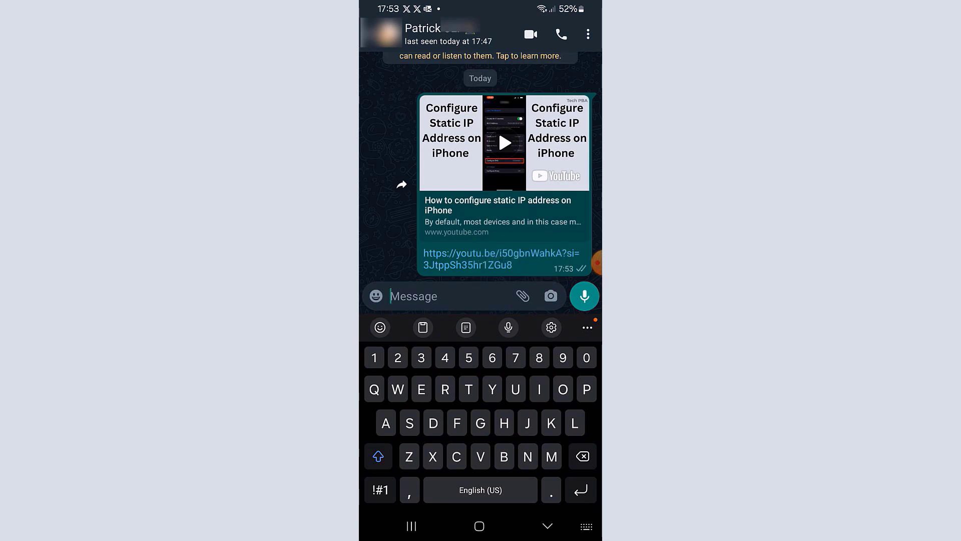
{"action": "left_click", "coordinate": [547, 526]}
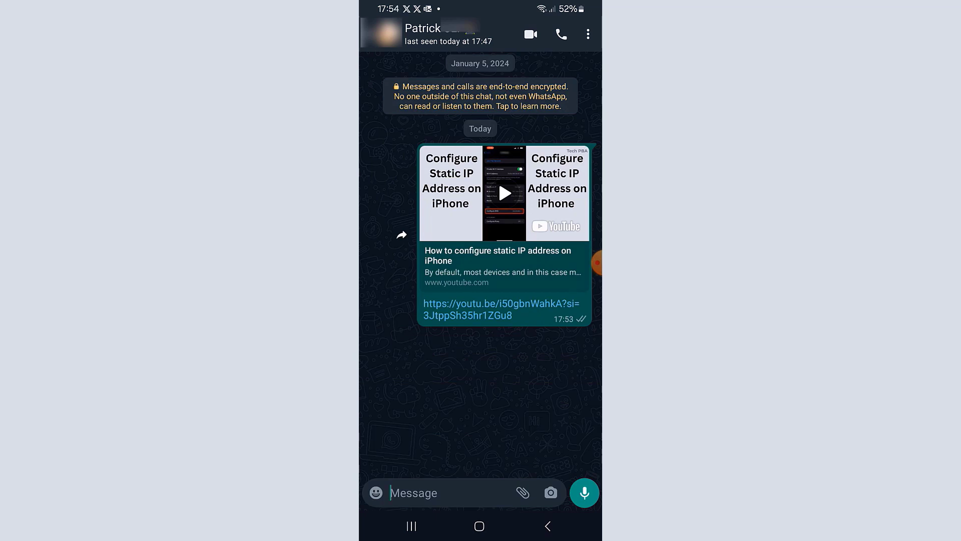
{"action": "left_click", "coordinate": [411, 526]}
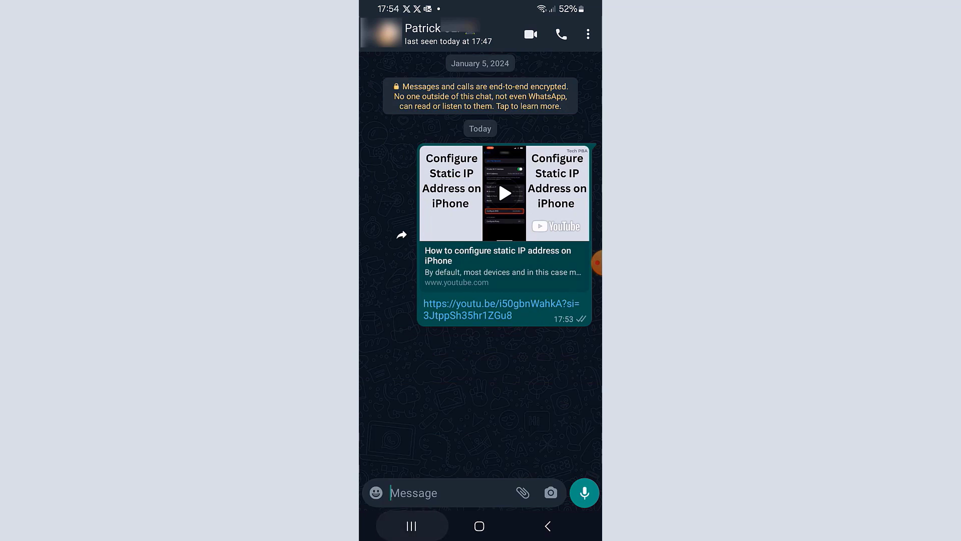
- Back in YouTube, download the iPhone static IP video at Medium (360p) quality
{"action": "left_click", "coordinate": [477, 118]}
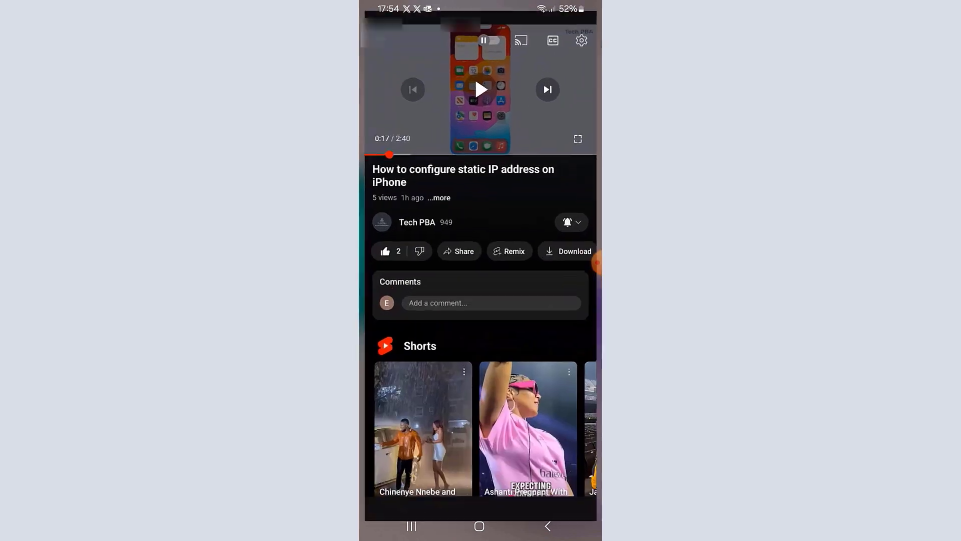
{"action": "left_click_drag", "start_coordinate": [551, 253], "coordinate": [481, 253]}
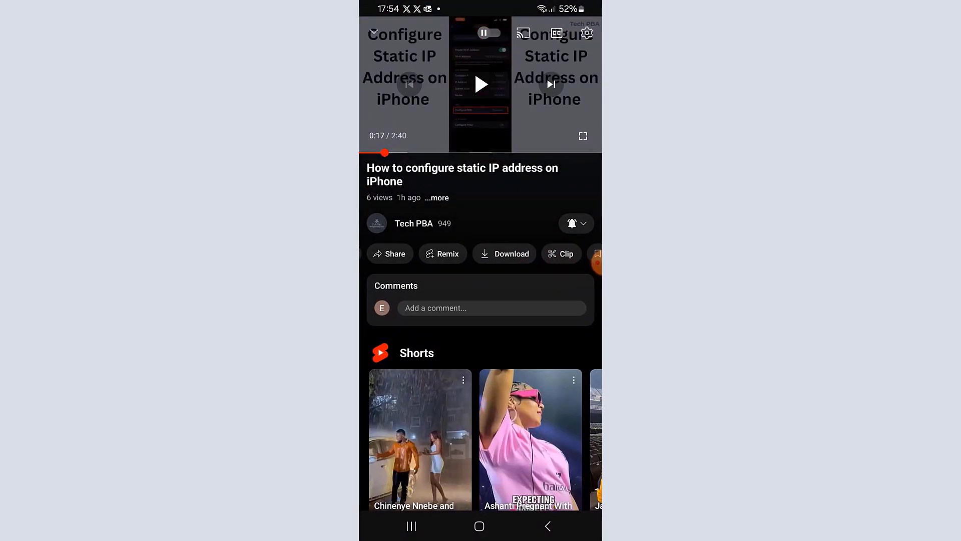
{"action": "left_click", "coordinate": [489, 253]}
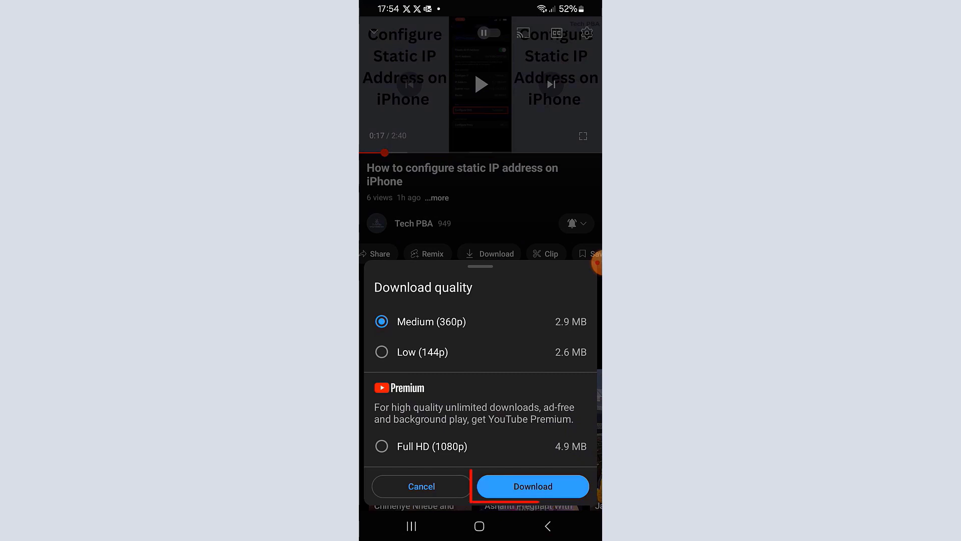
{"action": "left_click", "coordinate": [533, 486]}
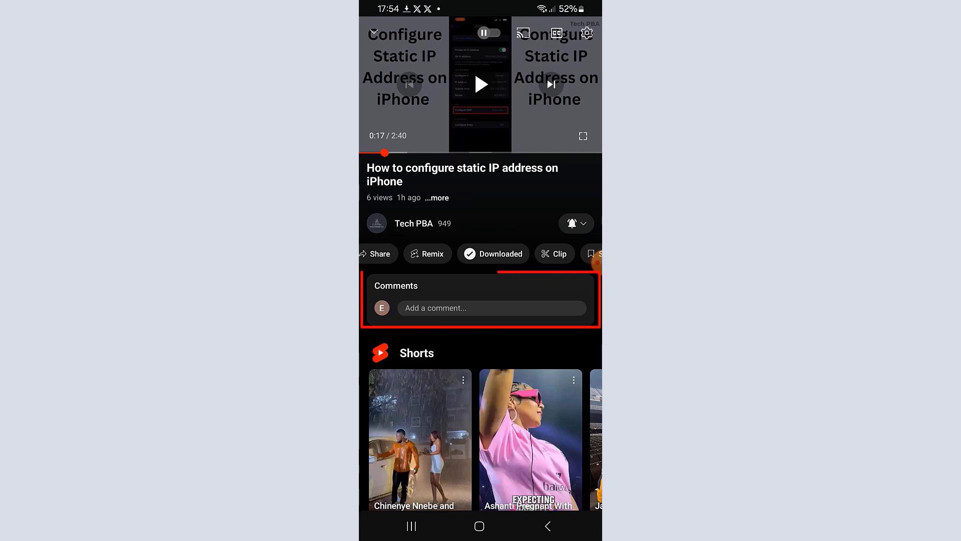
{"action": "scroll", "coordinate": [480, 253], "scroll_direction": "right", "scroll_amount": 3}
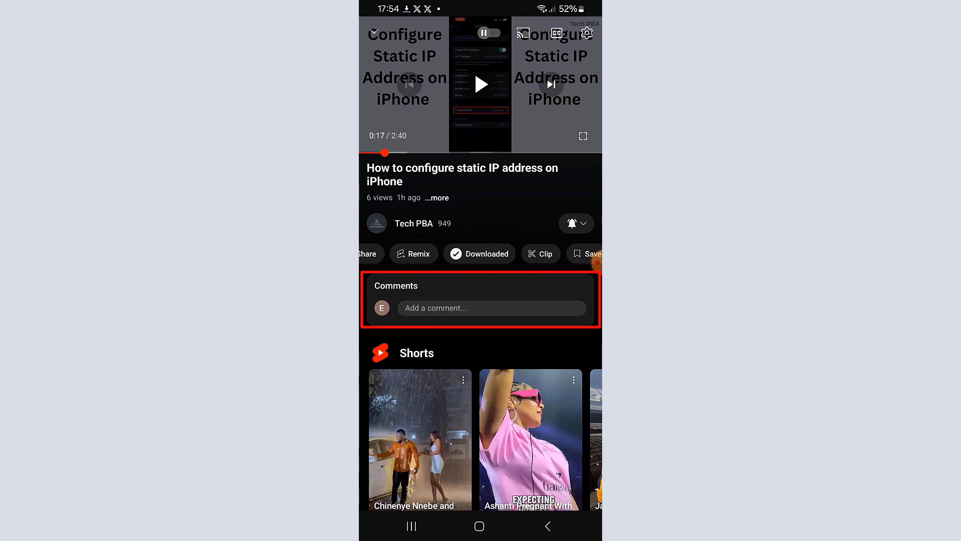
- Post a 😊 quick-emoji comment on the video and close the Comments panel
{"action": "left_click", "coordinate": [491, 308]}
{"action": "left_click", "coordinate": [584, 299]}
{"action": "left_click", "coordinate": [586, 267]}
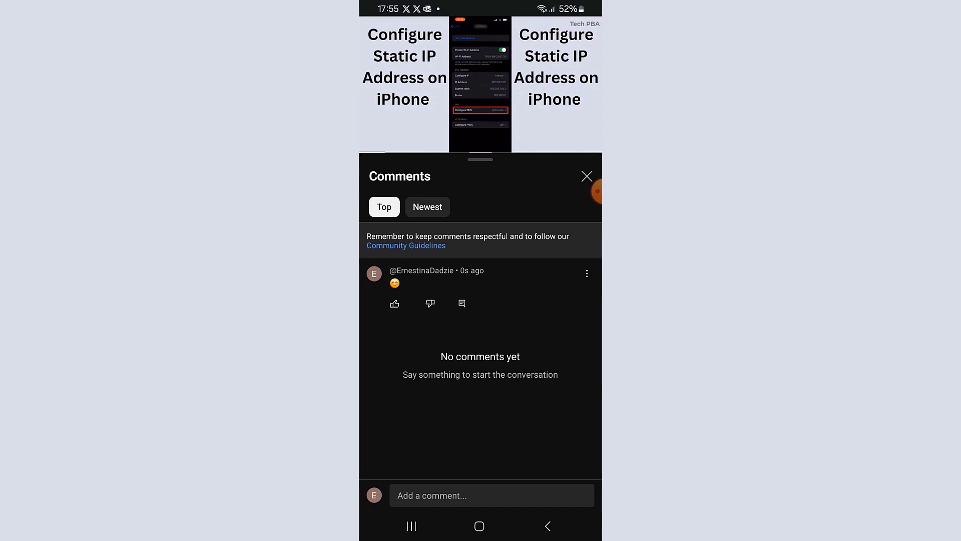
{"action": "left_click", "coordinate": [587, 176]}
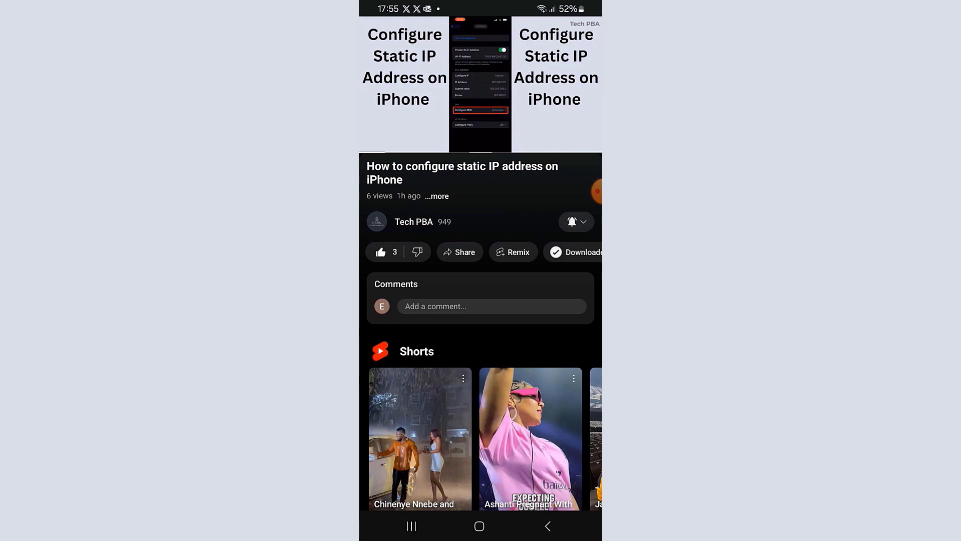
{"action": "scroll", "coordinate": [481, 253], "scroll_direction": "right", "scroll_amount": 2}
{"action": "scroll", "coordinate": [480, 253], "scroll_direction": "right", "scroll_amount": 3}
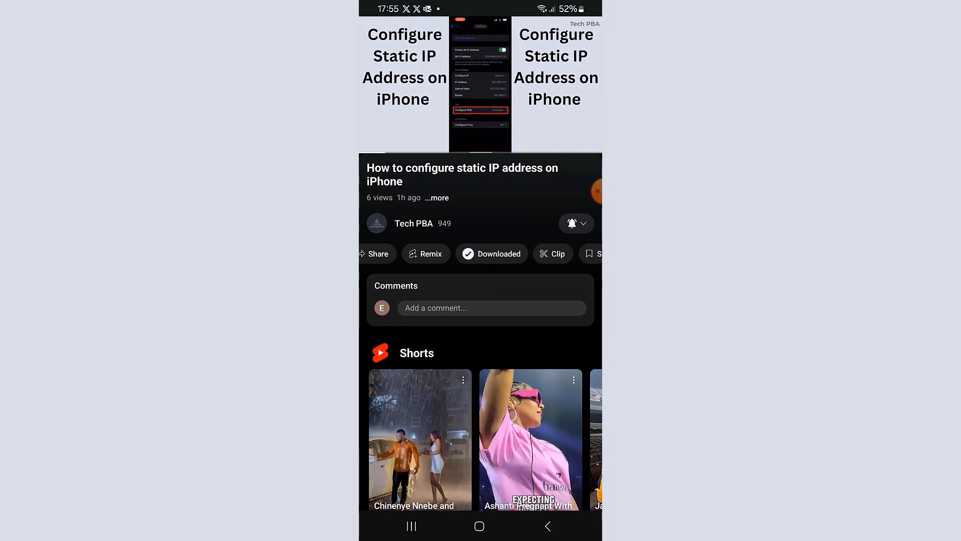